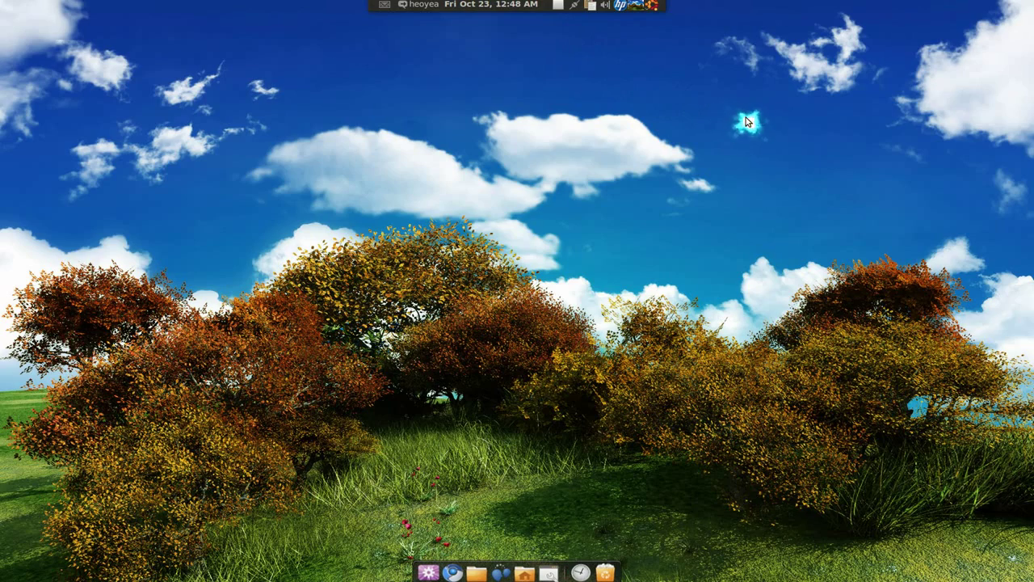
Launch CompizConfig Settings Manager and open Viewport Switcher from the Desktop section.
{"action": "key", "text": "alt+Tab"}
{"action": "key", "text": "alt+Tab"}
{"action": "key", "text": "alt+Tab"}
{"action": "key", "text": "alt+Tab"}
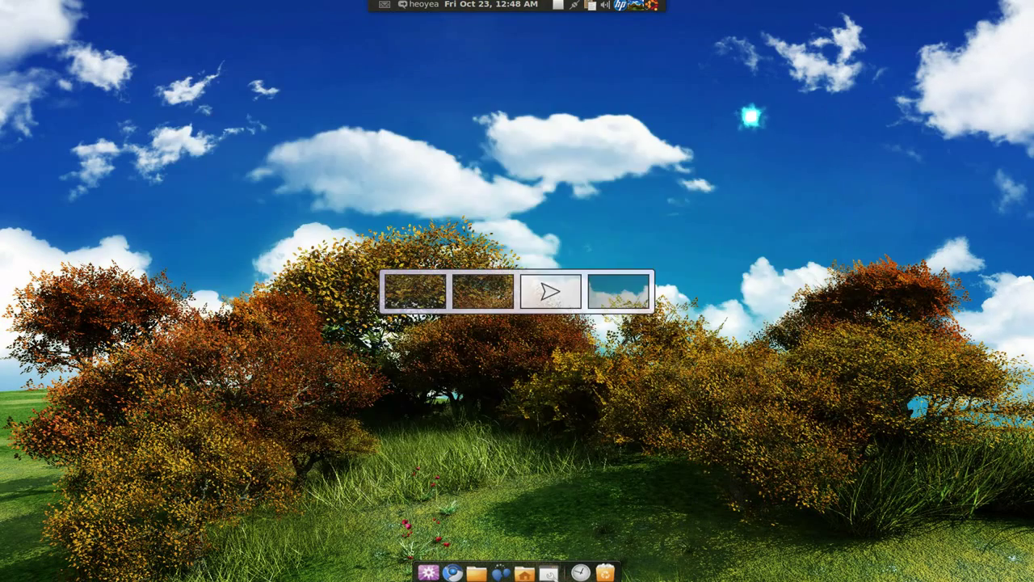
{"action": "key", "text": "alt+Tab"}
{"action": "key", "text": "alt+Tab"}
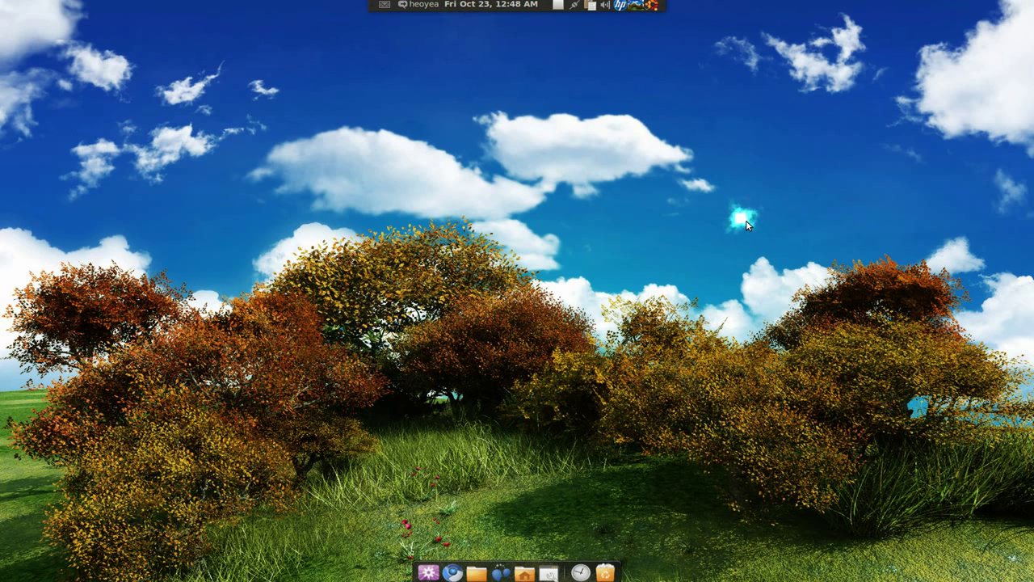
{"action": "left_click", "coordinate": [547, 572]}
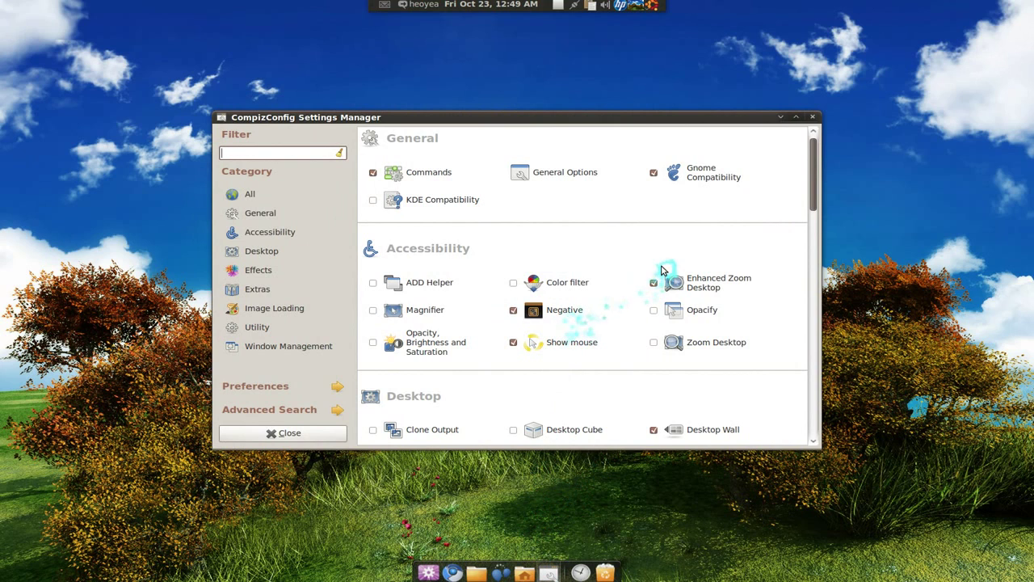
{"action": "scroll", "coordinate": [585, 326], "scroll_direction": "down", "scroll_amount": 3}
{"action": "scroll", "coordinate": [614, 323], "scroll_direction": "down", "scroll_amount": 2}
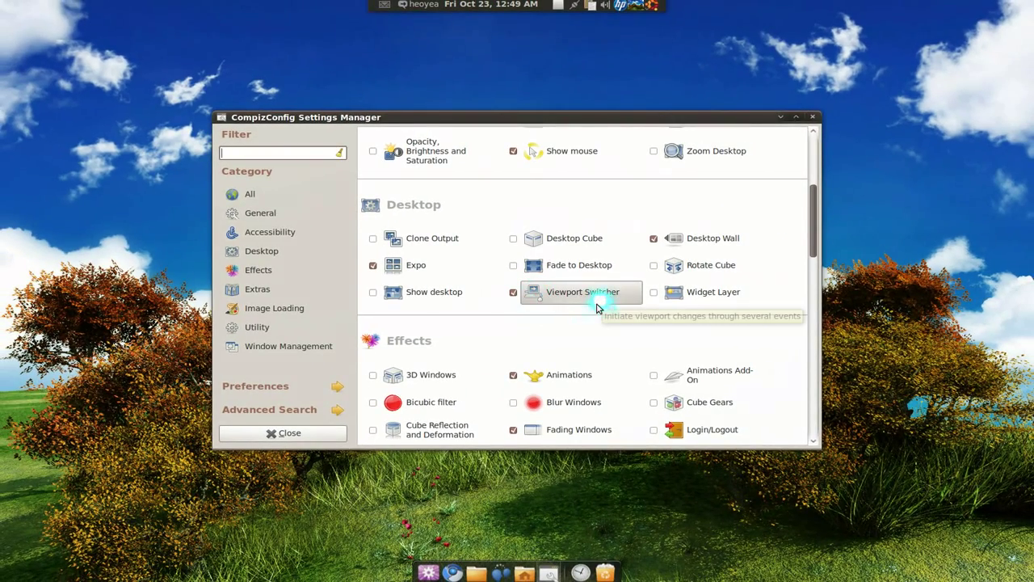
{"action": "left_click", "coordinate": [561, 296]}
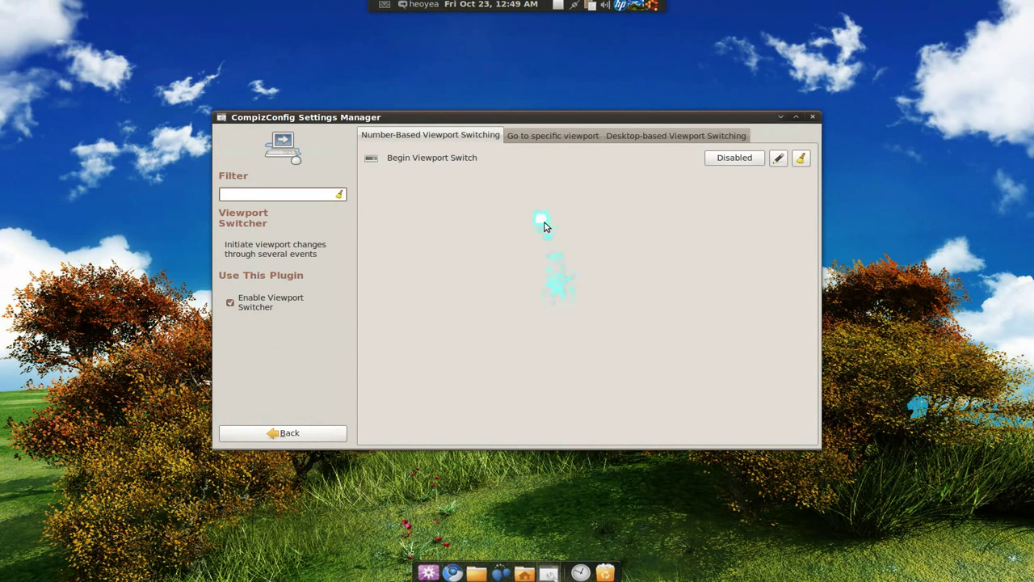
Show the Desktop-based Viewport Switching options and open the Move Next binding editor.
{"action": "left_click", "coordinate": [571, 137]}
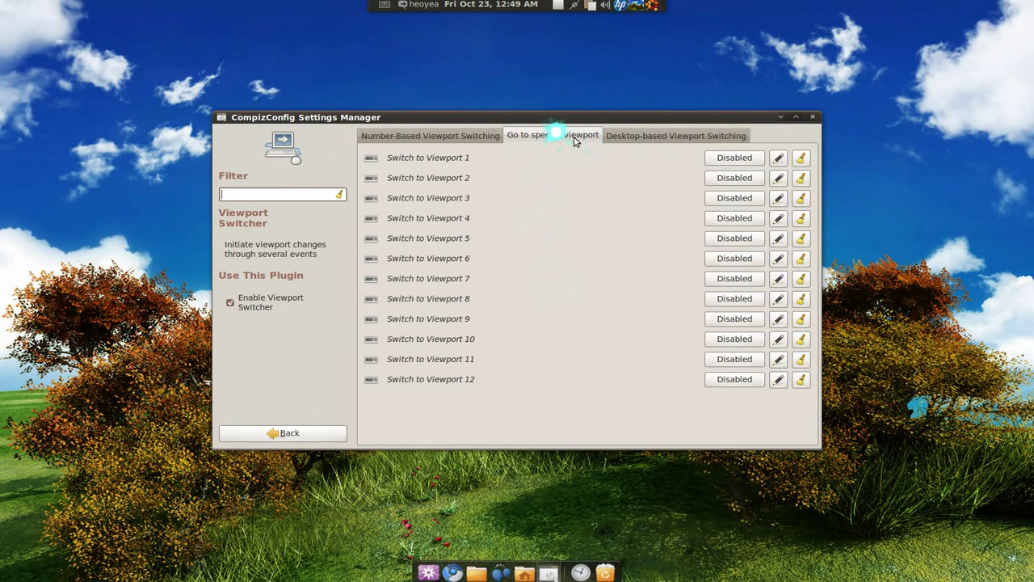
{"action": "left_click", "coordinate": [634, 136]}
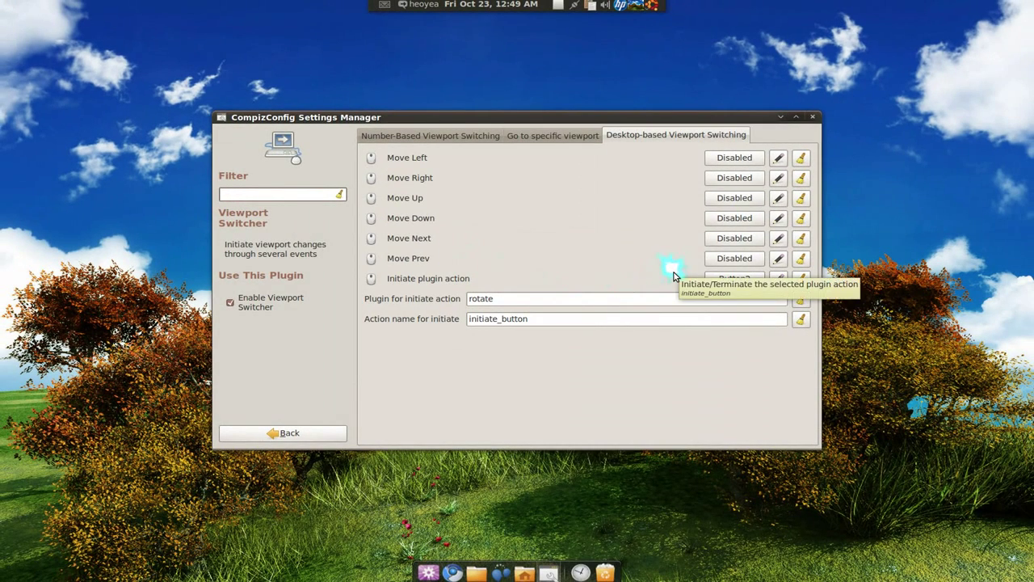
{"action": "left_click", "coordinate": [731, 239]}
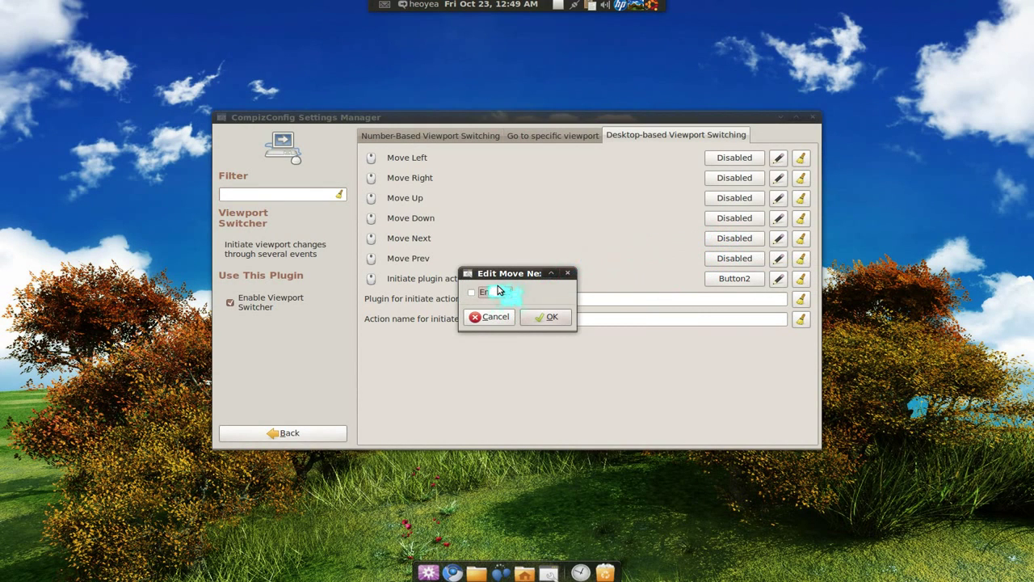
Enable the Move Next binding with mouse Button4 and confirm it.
{"action": "left_click", "coordinate": [489, 293]}
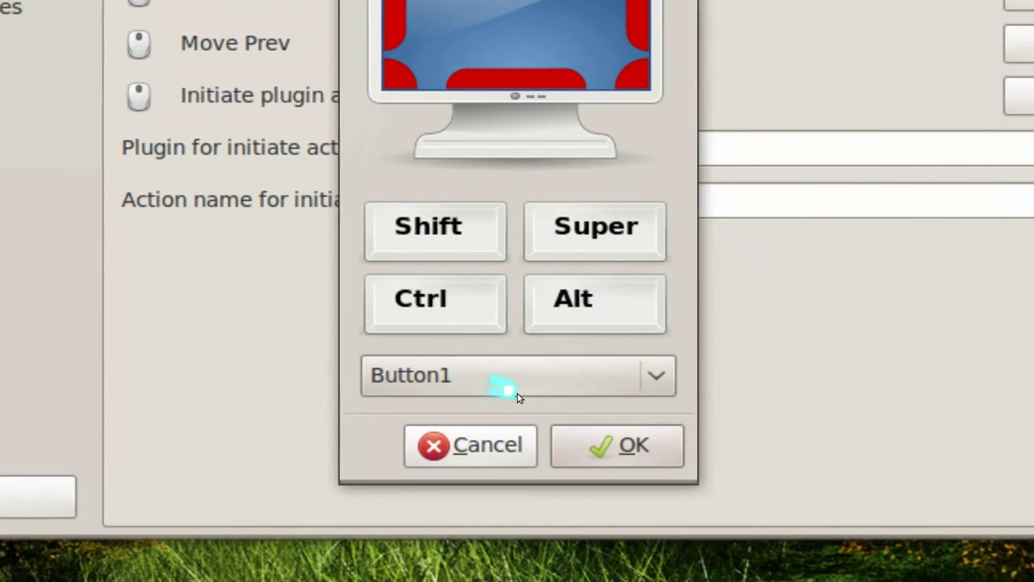
{"action": "left_click", "coordinate": [503, 391]}
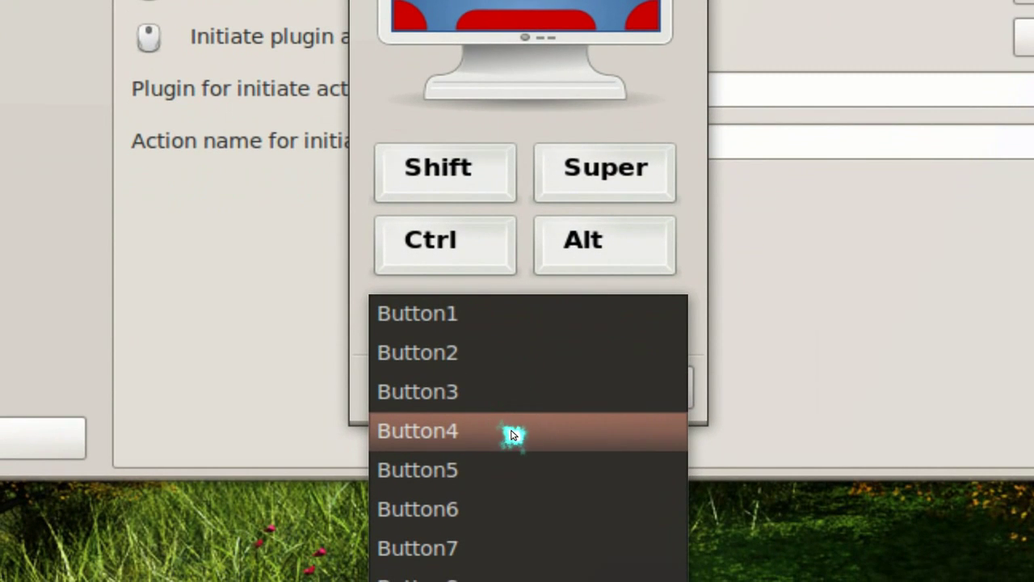
{"action": "left_click", "coordinate": [514, 435]}
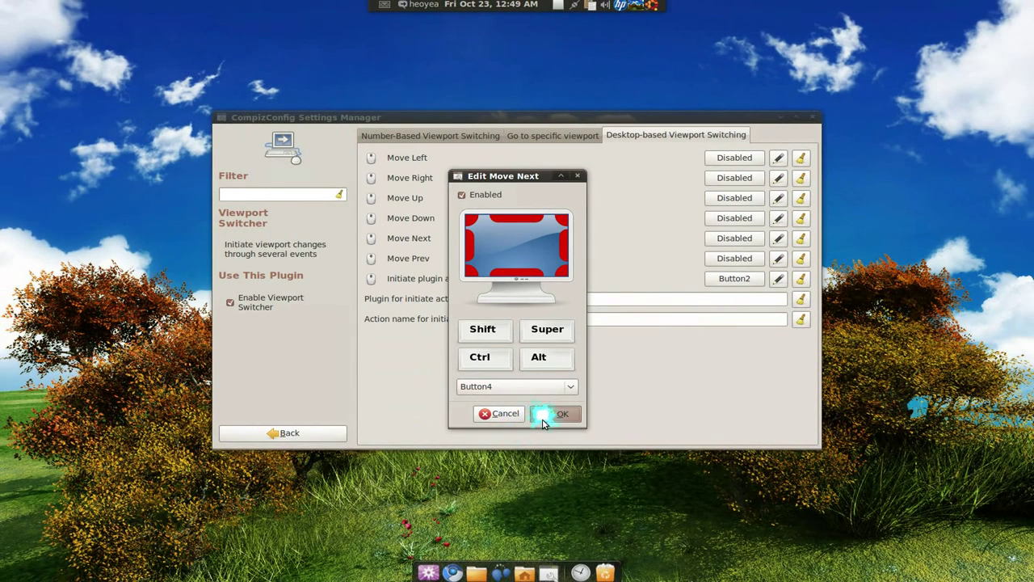
{"action": "left_click", "coordinate": [544, 414]}
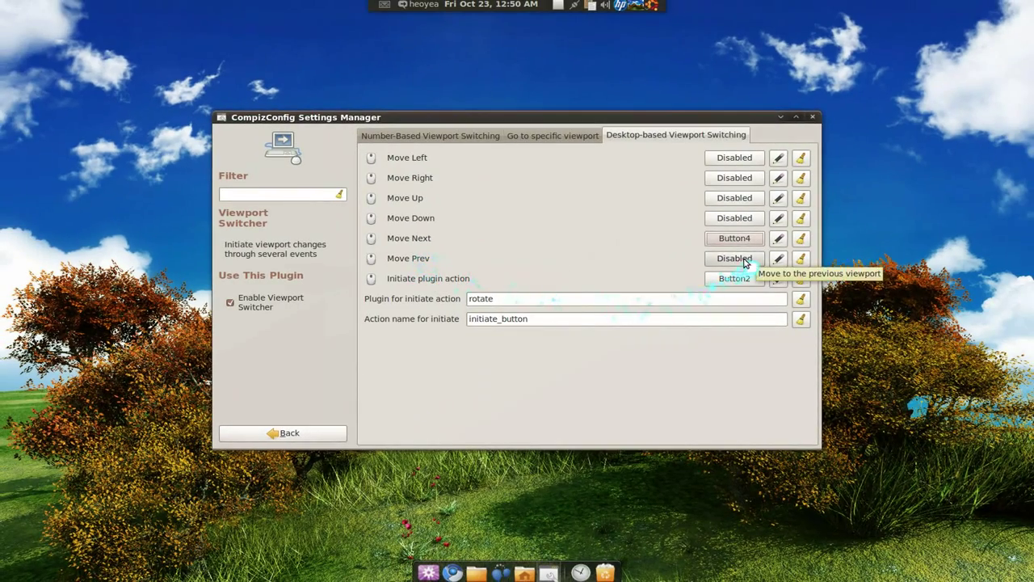
Enable the Move Prev binding with mouse Button5 and confirm it.
{"action": "left_click", "coordinate": [742, 259]}
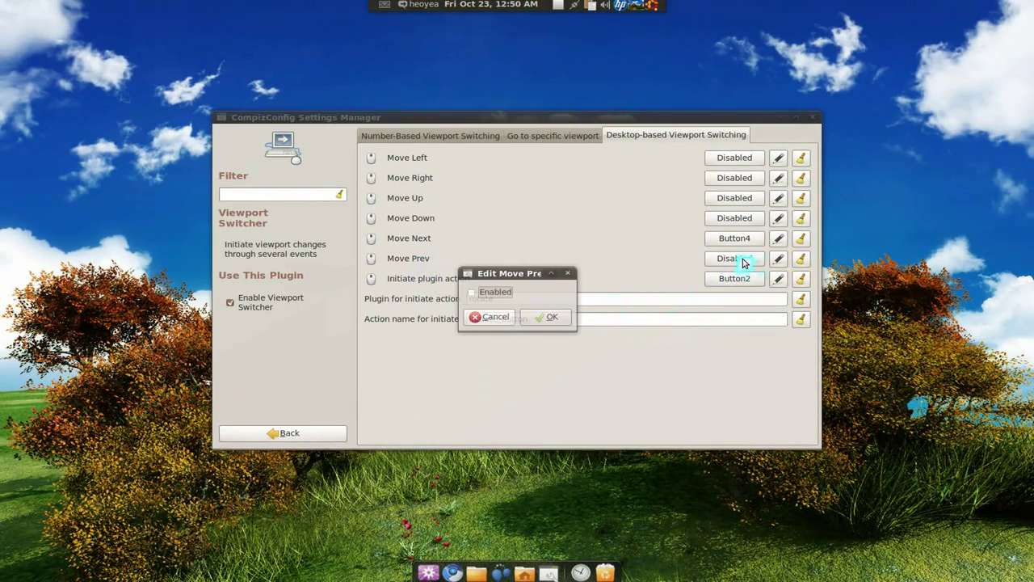
{"action": "left_click", "coordinate": [473, 293]}
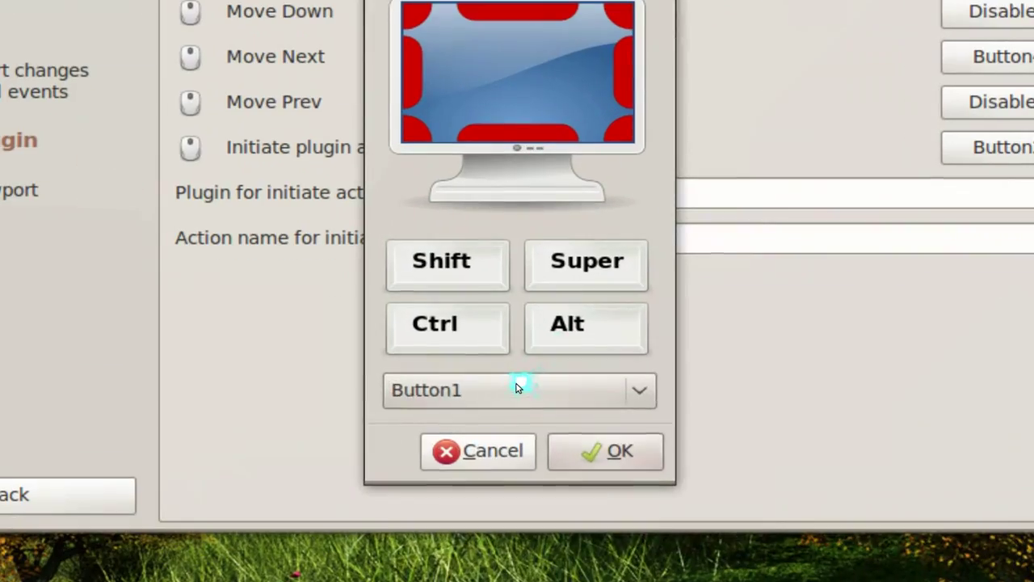
{"action": "left_click", "coordinate": [518, 386]}
{"action": "left_click", "coordinate": [502, 446]}
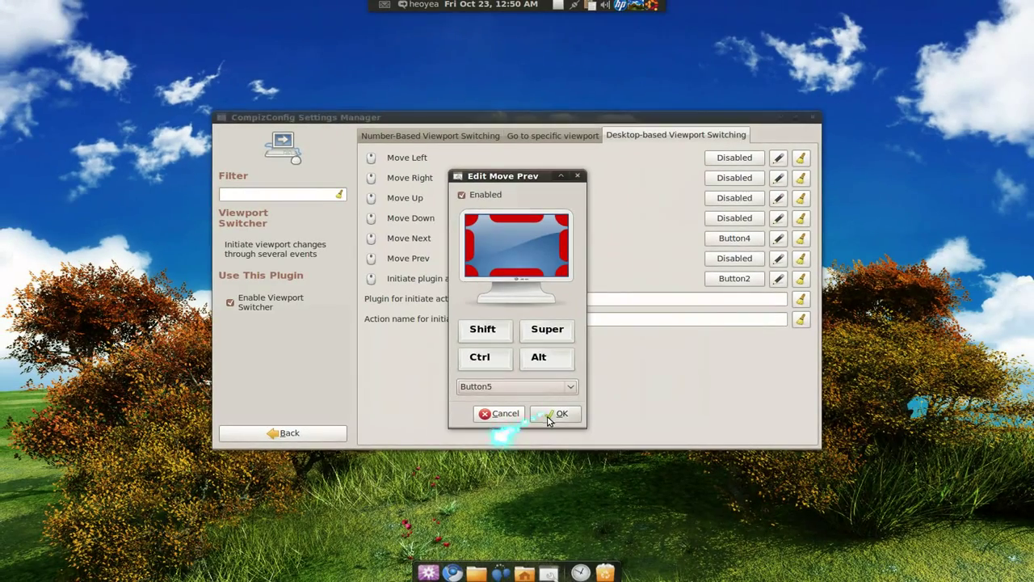
{"action": "left_click", "coordinate": [549, 416]}
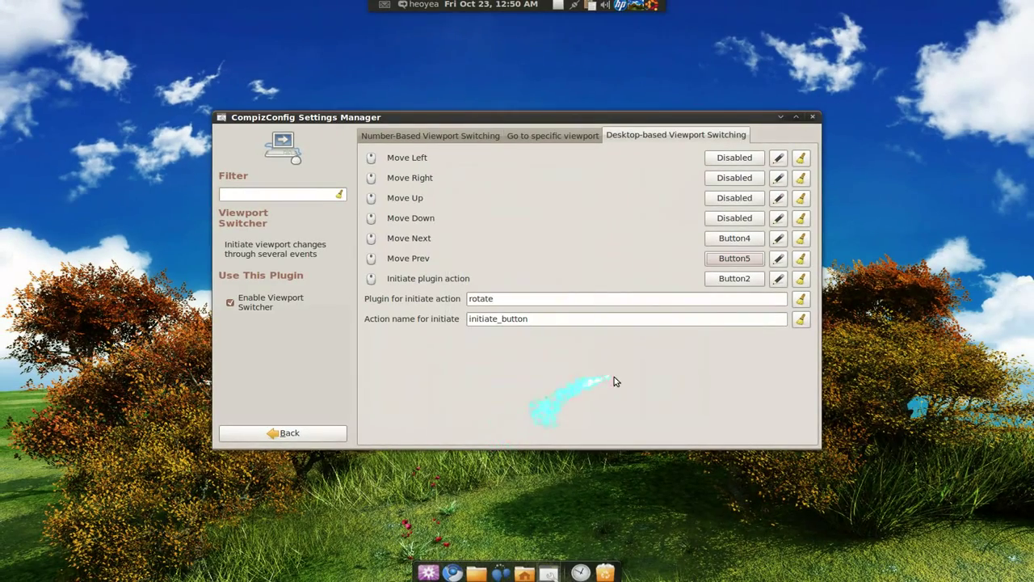
Scroll the wheel to flip viewports back and forth, then return to the plugin list.
{"action": "scroll", "coordinate": [864, 339], "scroll_direction": "up", "scroll_amount": 1}
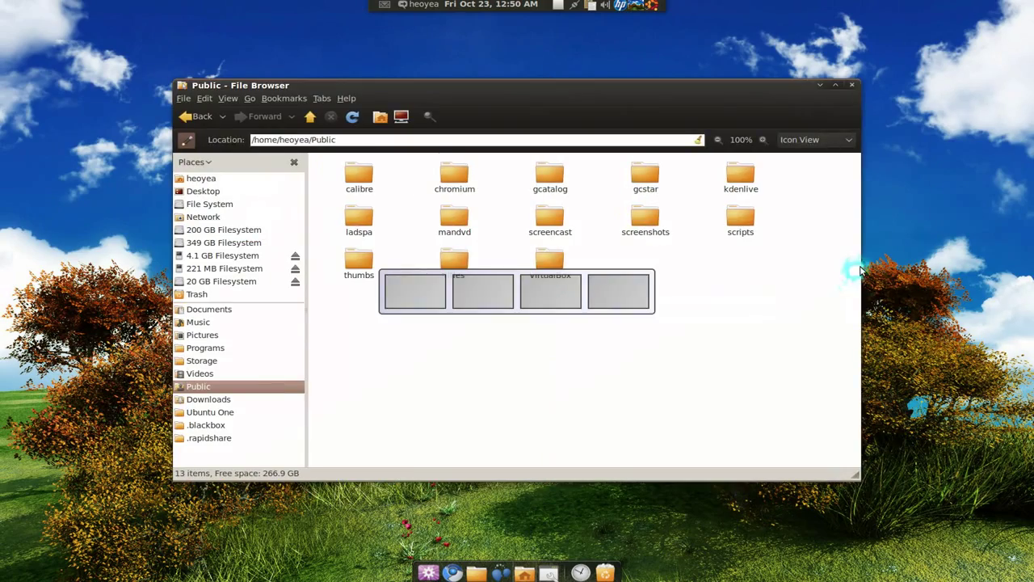
{"action": "scroll", "coordinate": [913, 263], "scroll_direction": "down", "scroll_amount": 1}
{"action": "scroll", "coordinate": [913, 262], "scroll_direction": "down", "scroll_amount": 1}
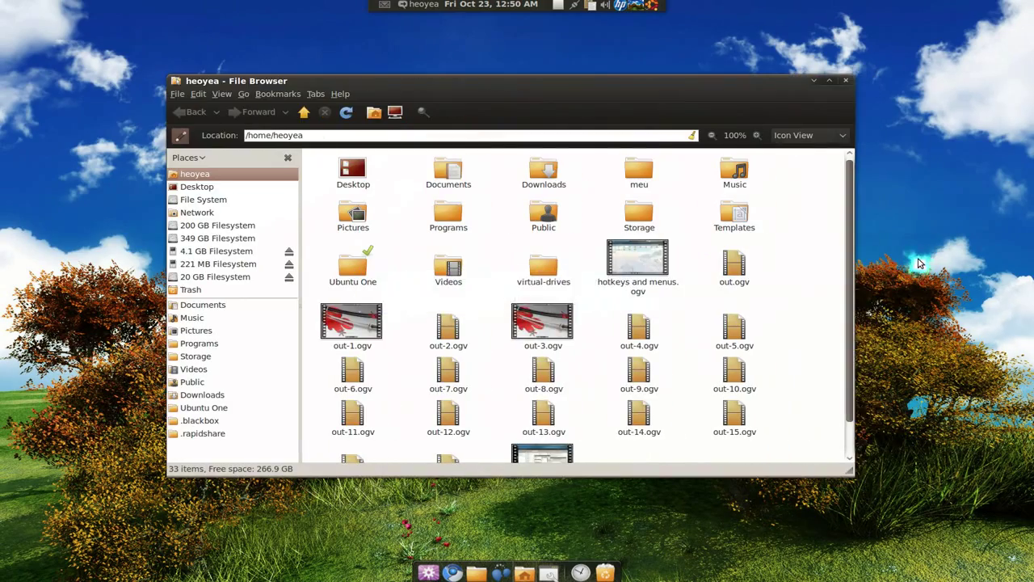
{"action": "scroll", "coordinate": [913, 263], "scroll_direction": "up", "scroll_amount": 1}
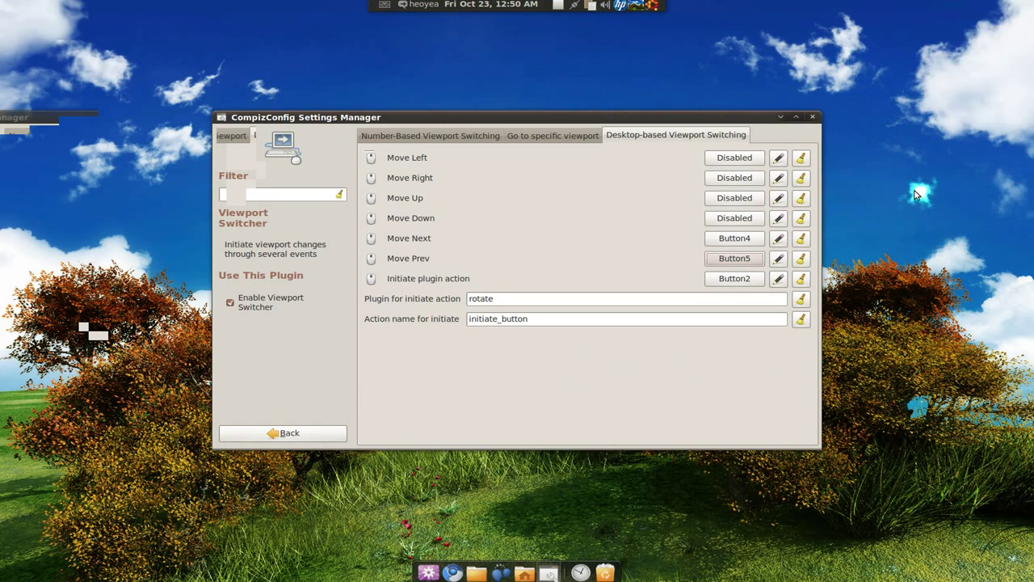
{"action": "scroll", "coordinate": [889, 154], "scroll_direction": "down", "scroll_amount": 1}
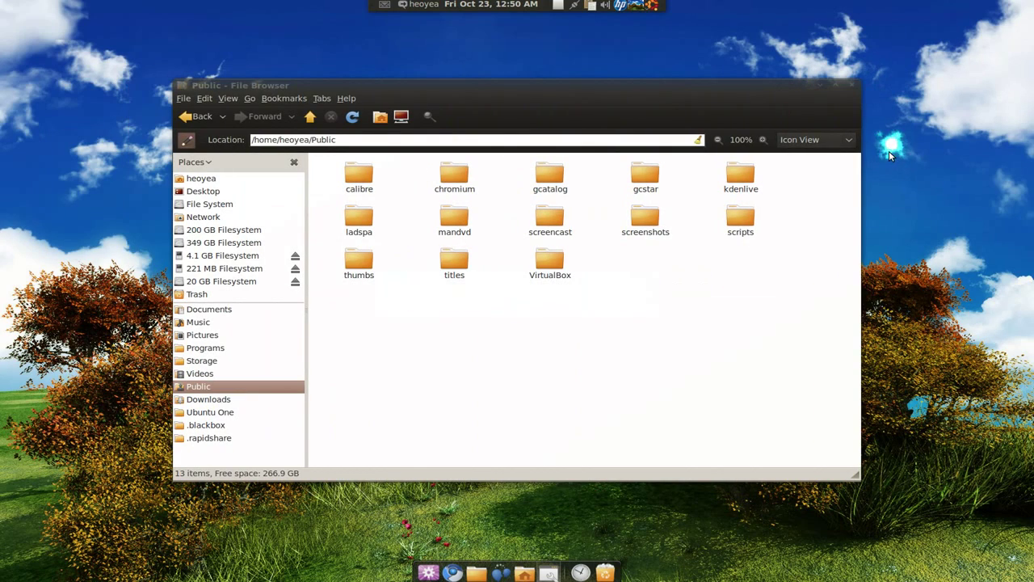
{"action": "scroll", "coordinate": [918, 218], "scroll_direction": "up", "scroll_amount": 1}
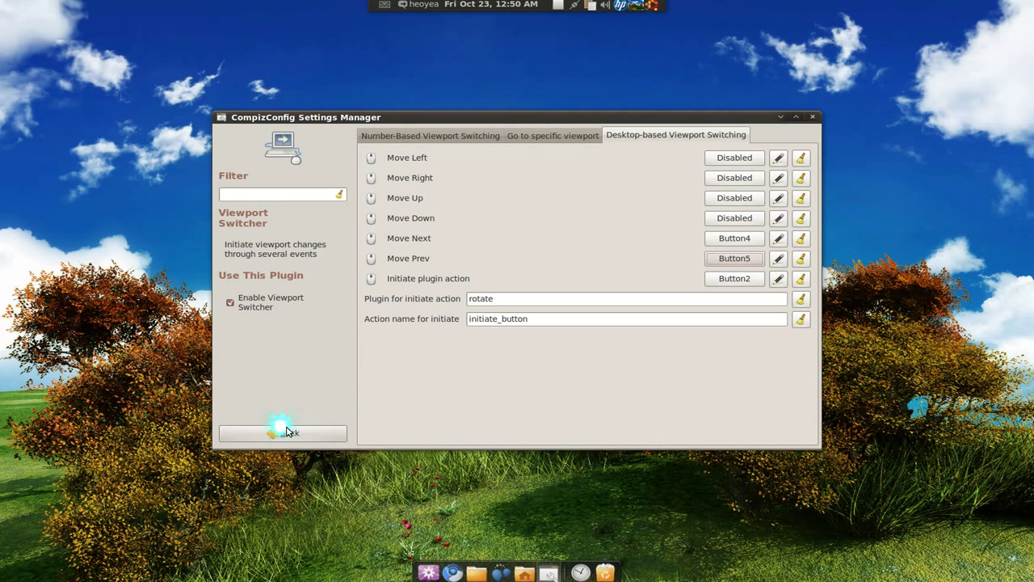
{"action": "left_click", "coordinate": [287, 431]}
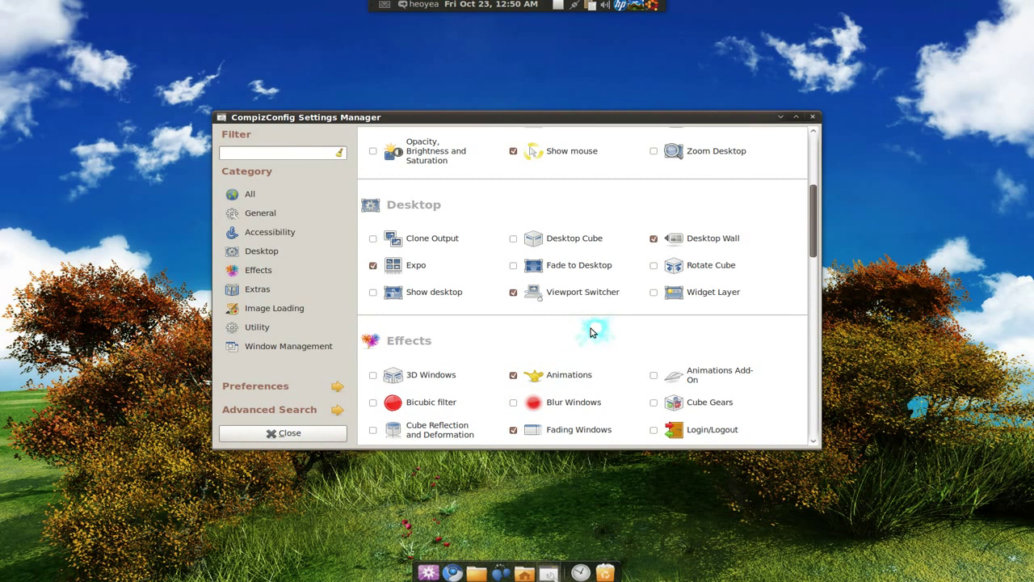
Open Desktop Wall from the Desktop category of the plugin list.
{"action": "left_click", "coordinate": [726, 246]}
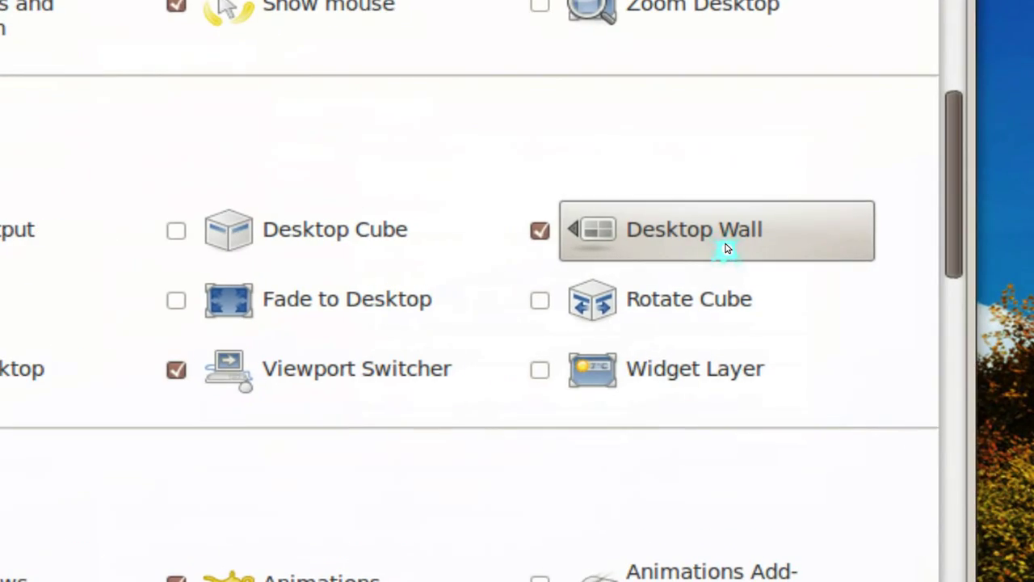
{"action": "left_click", "coordinate": [726, 248]}
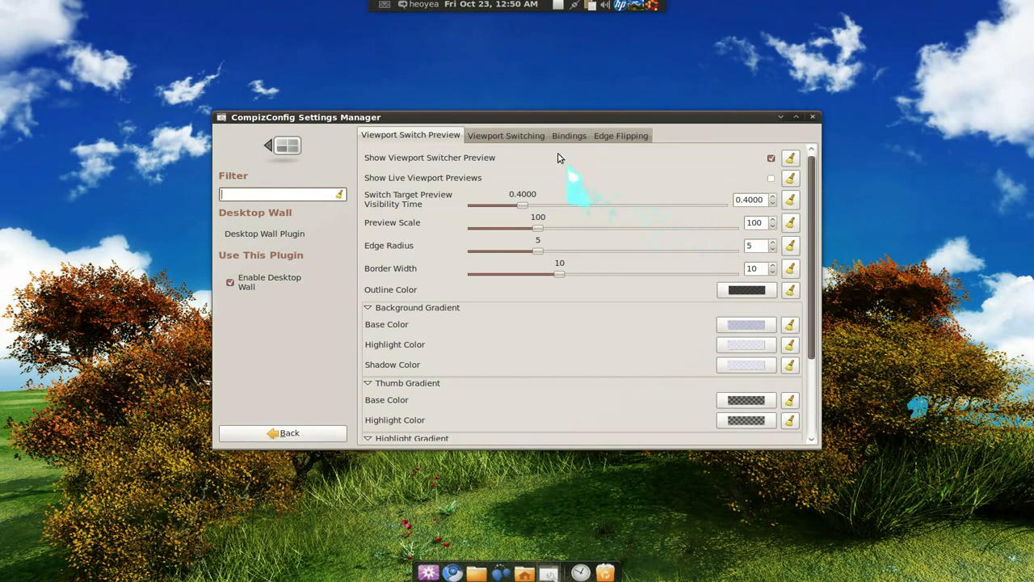
Delete 'type=Desktop |' so Non Sliding Windows reads type=Dock | state=Sticky.
{"action": "left_click", "coordinate": [510, 137]}
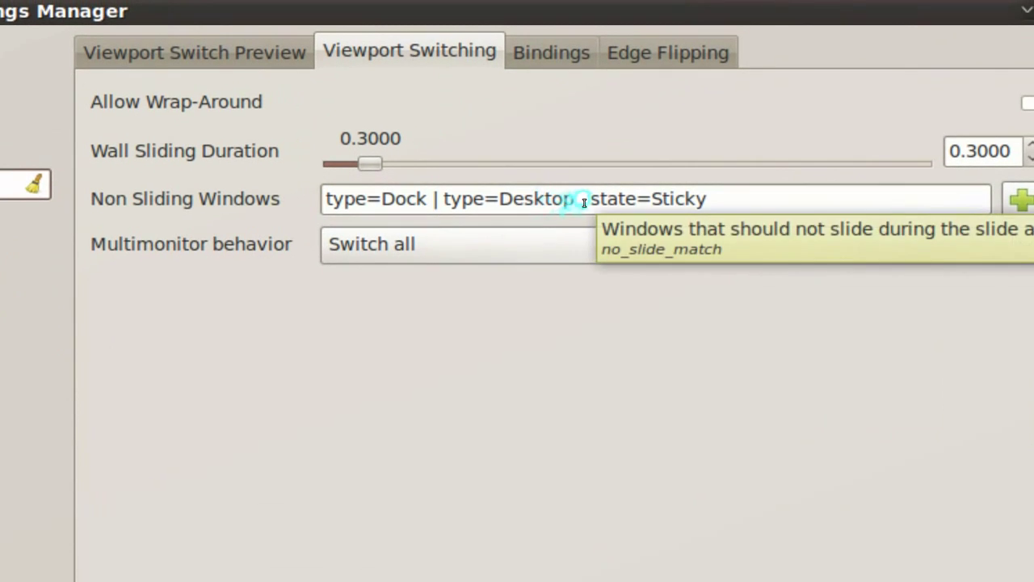
{"action": "triple_click", "coordinate": [584, 202]}
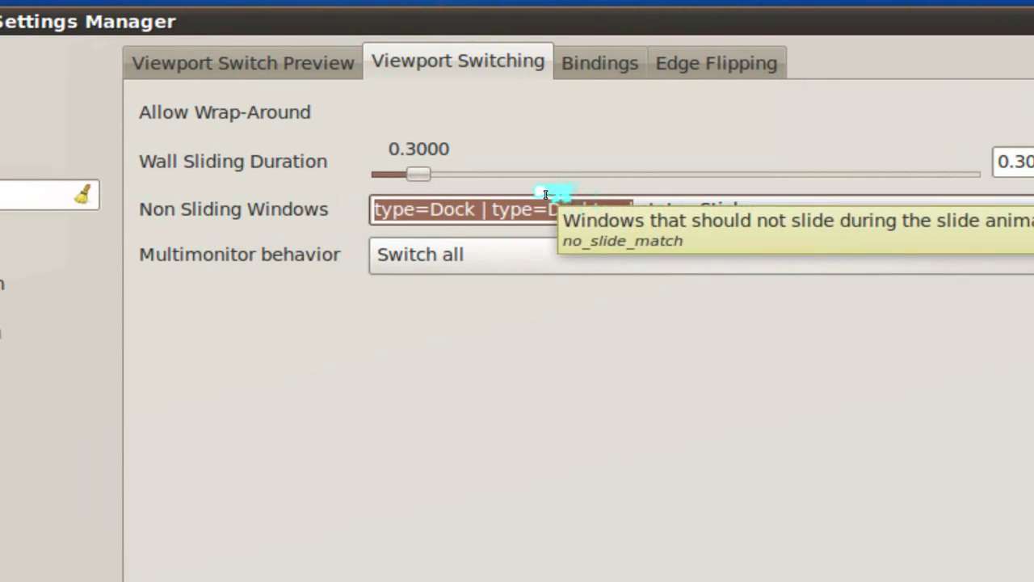
{"action": "left_click_drag", "start_coordinate": [546, 195], "coordinate": [527, 202]}
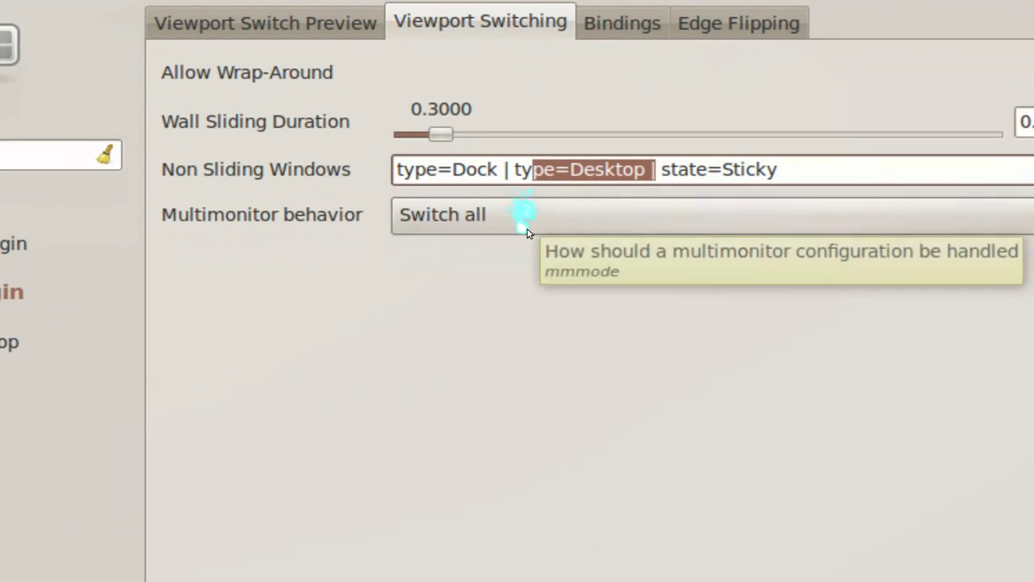
{"action": "key", "text": "BackSpace"}
{"action": "key", "text": "BackSpace"}
{"action": "key", "text": "BackSpace"}
{"action": "key", "text": "BackSpace"}
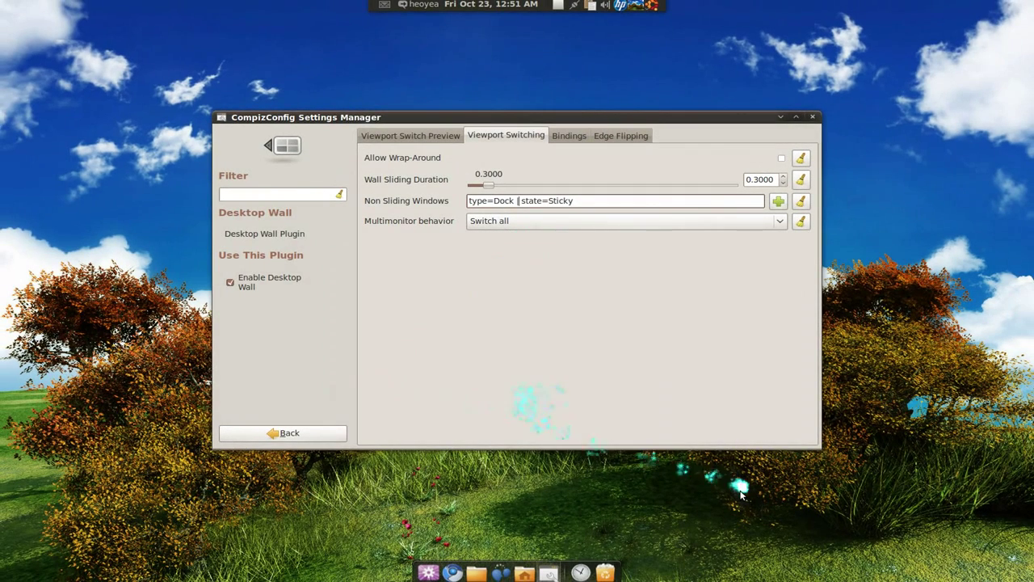
{"action": "key", "text": "ctrl+alt+Left"}
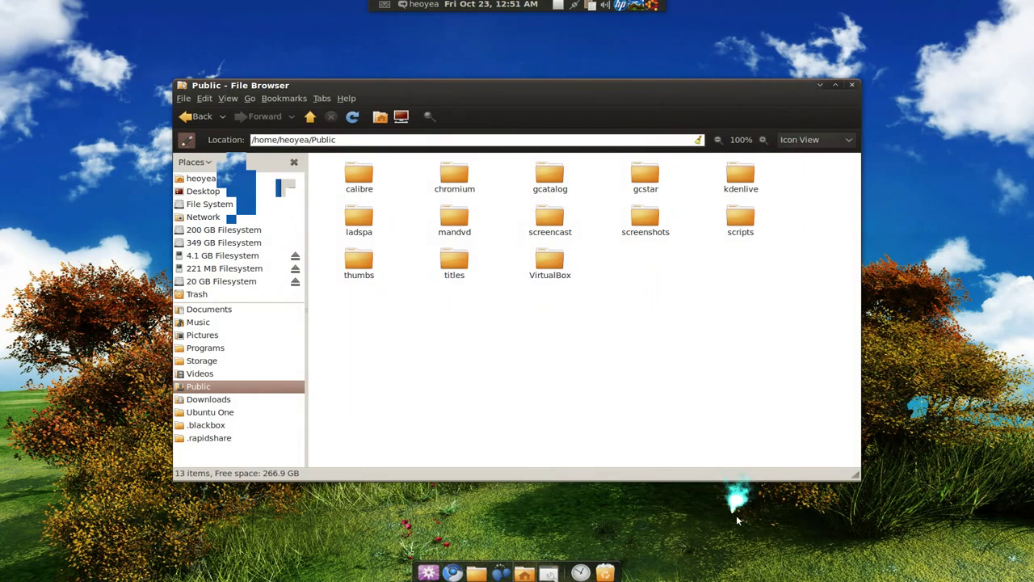
Slide between File Browser and settings viewports twice, then reset Non Sliding Windows to default.
{"action": "key", "text": "ctrl+alt+Right"}
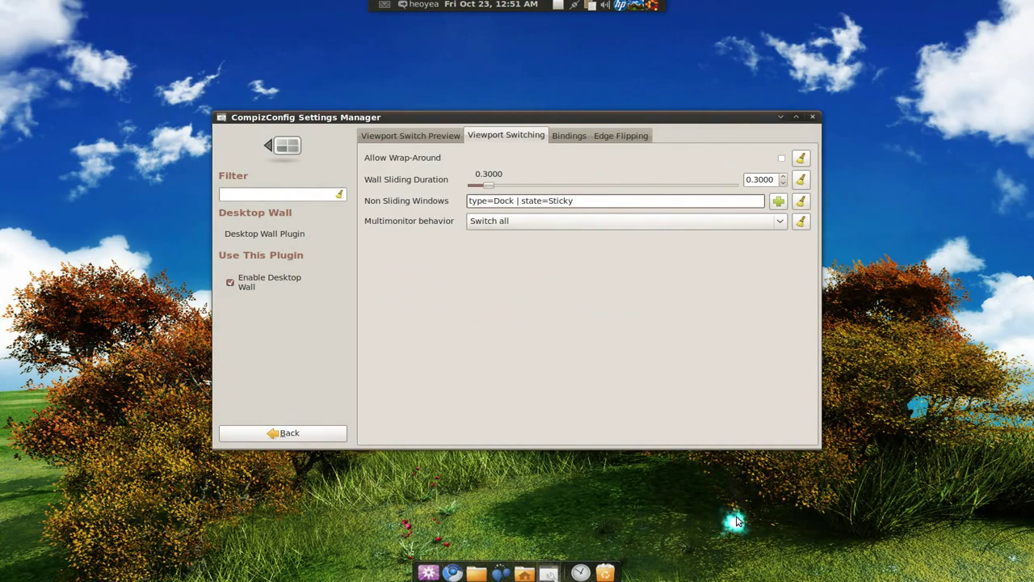
{"action": "key", "text": "ctrl+alt+Left"}
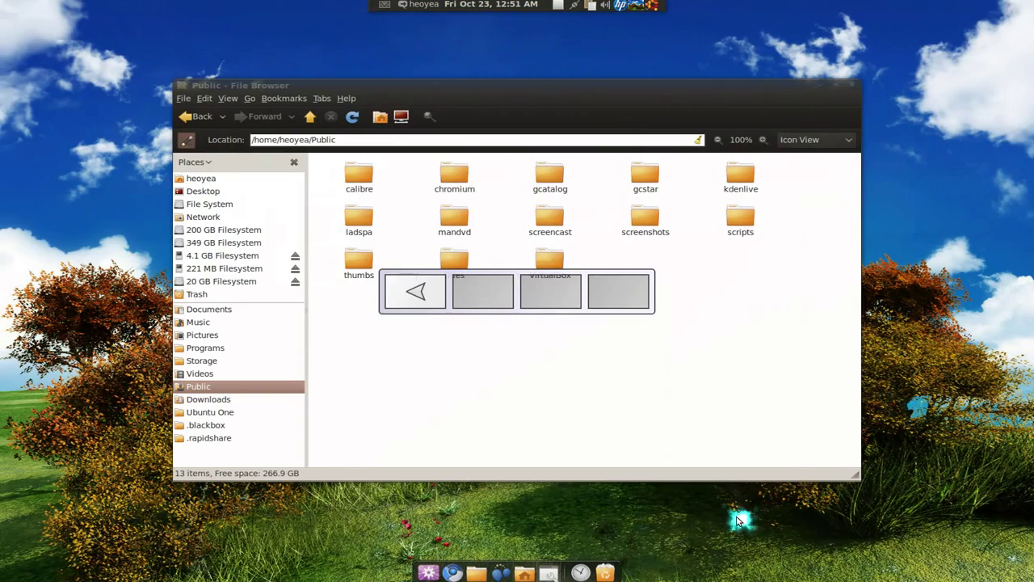
{"action": "key", "text": "ctrl+alt+Right"}
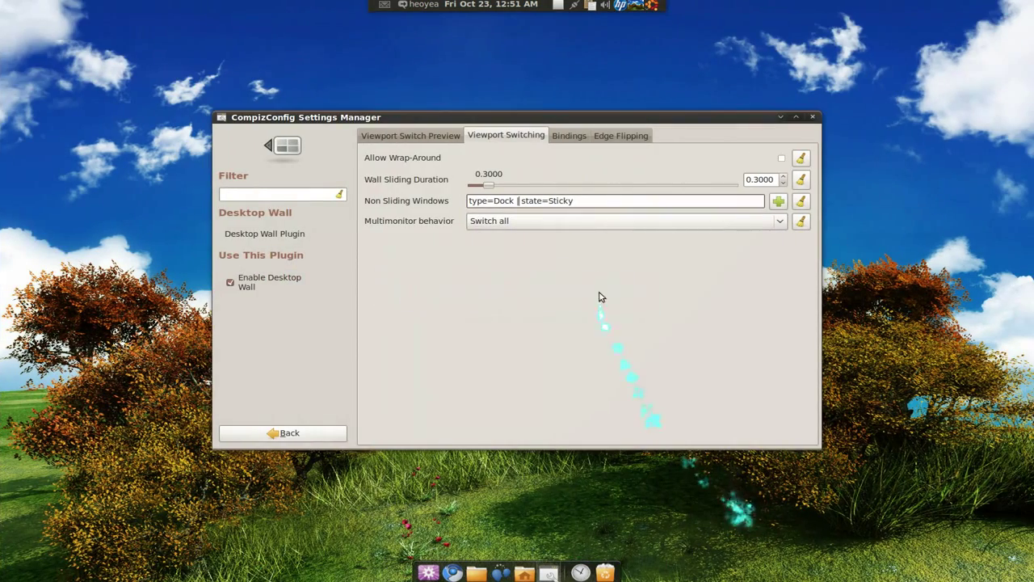
{"action": "left_click", "coordinate": [800, 201]}
Test ctrl+alt+Left/Right viewport sliding twice more, then minimize the settings window.
{"action": "key", "text": "ctrl+alt+Left"}
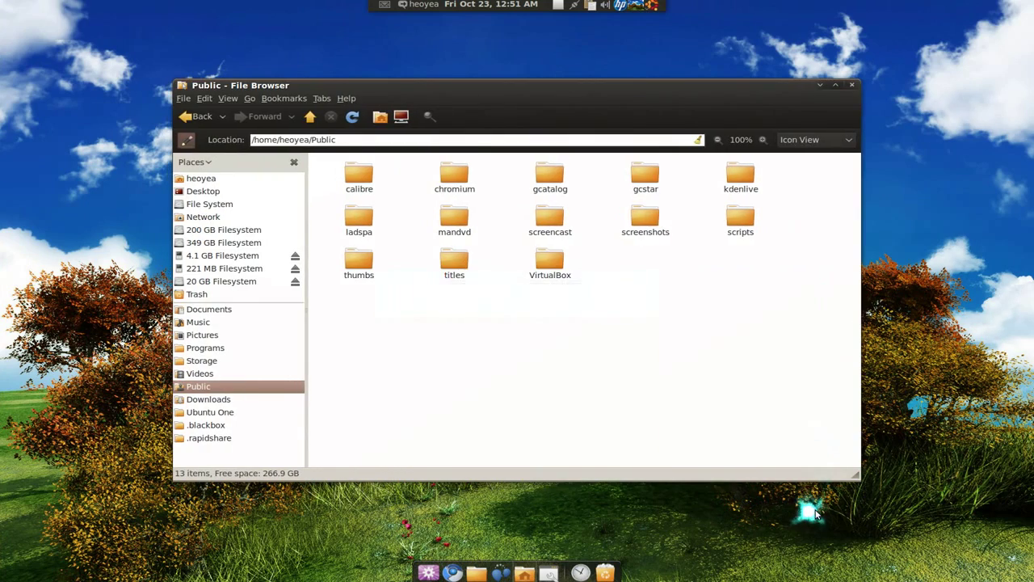
{"action": "key", "text": "ctrl+alt+Right"}
{"action": "key", "text": "ctrl+alt+Left"}
{"action": "key", "text": "ctrl+alt+Right"}
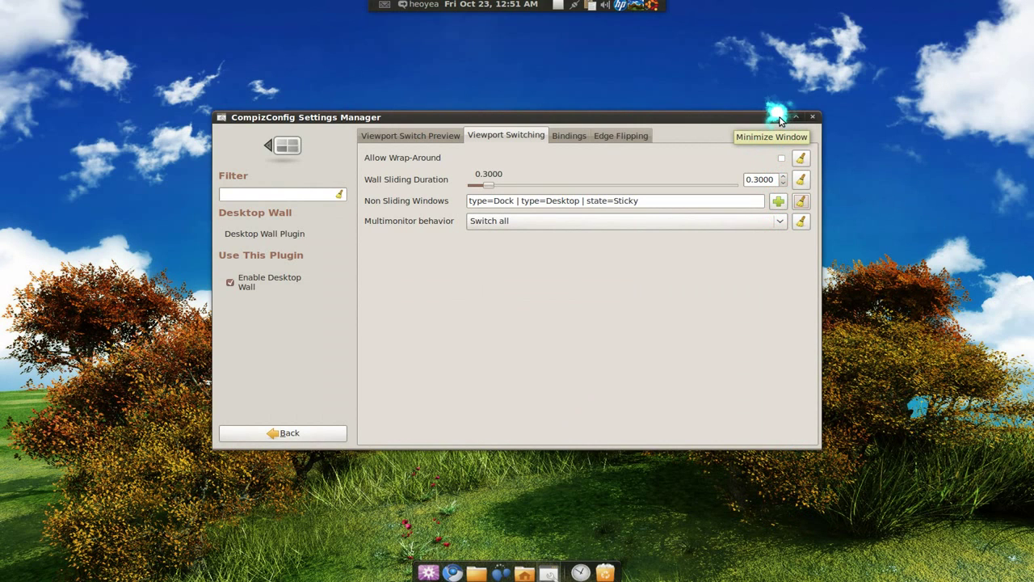
{"action": "left_click", "coordinate": [779, 118]}
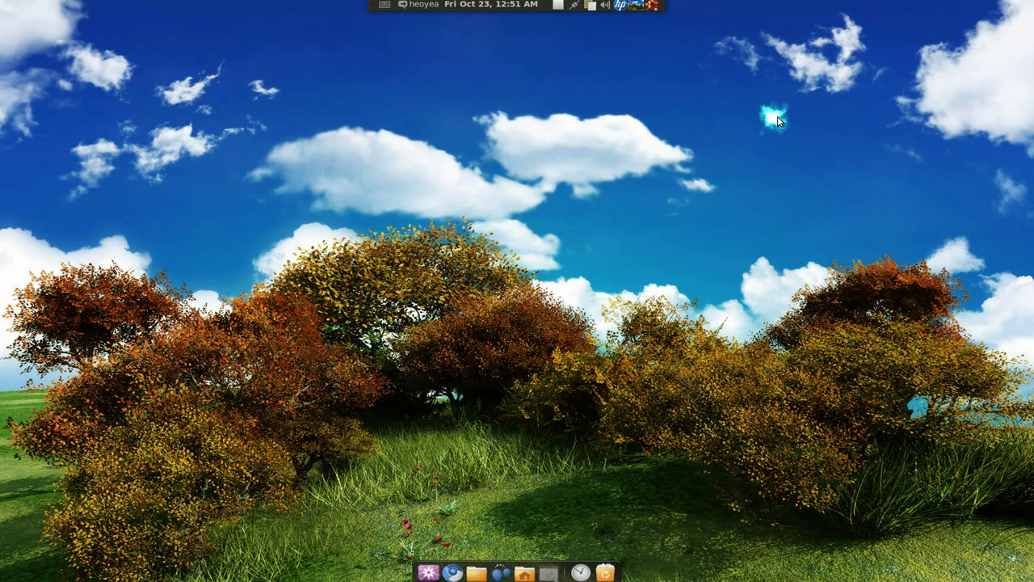